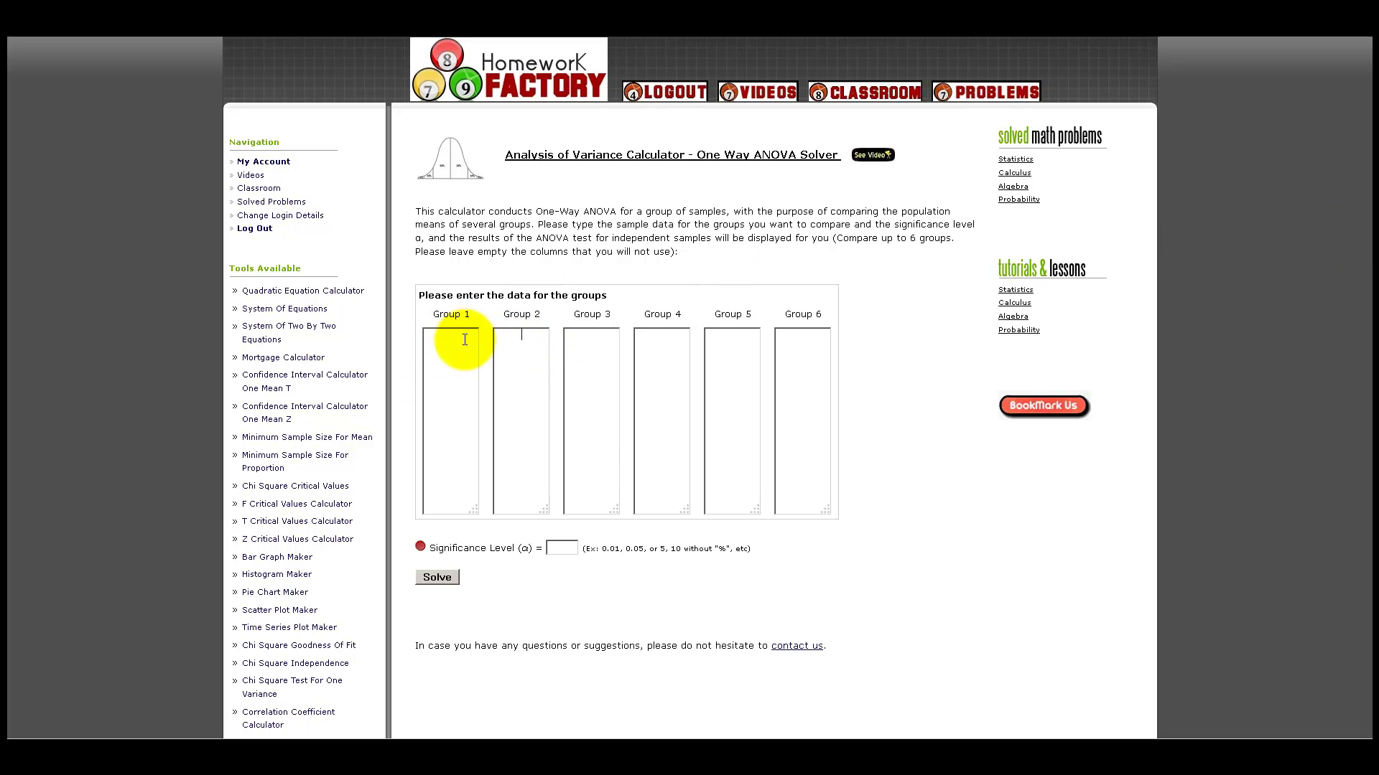
click(592, 338)
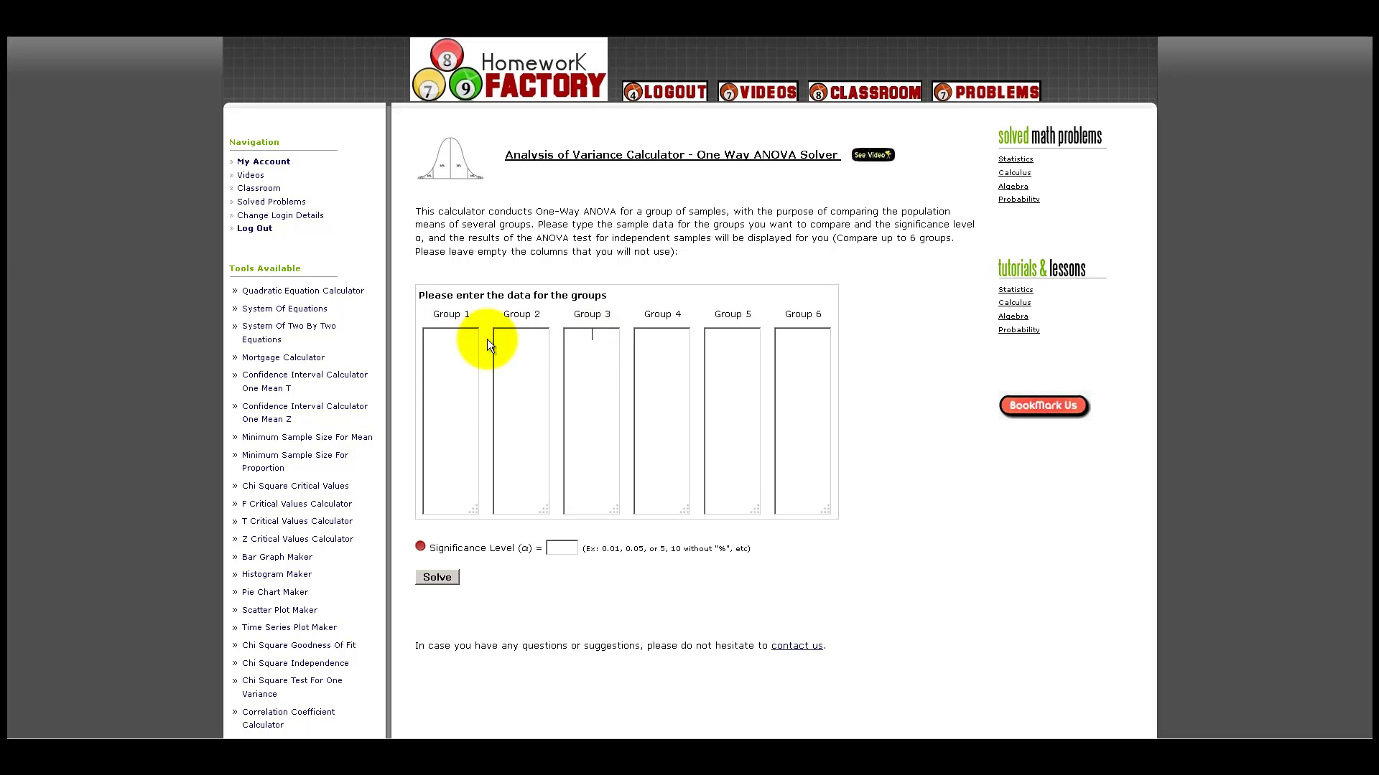
click(460, 340)
click(522, 340)
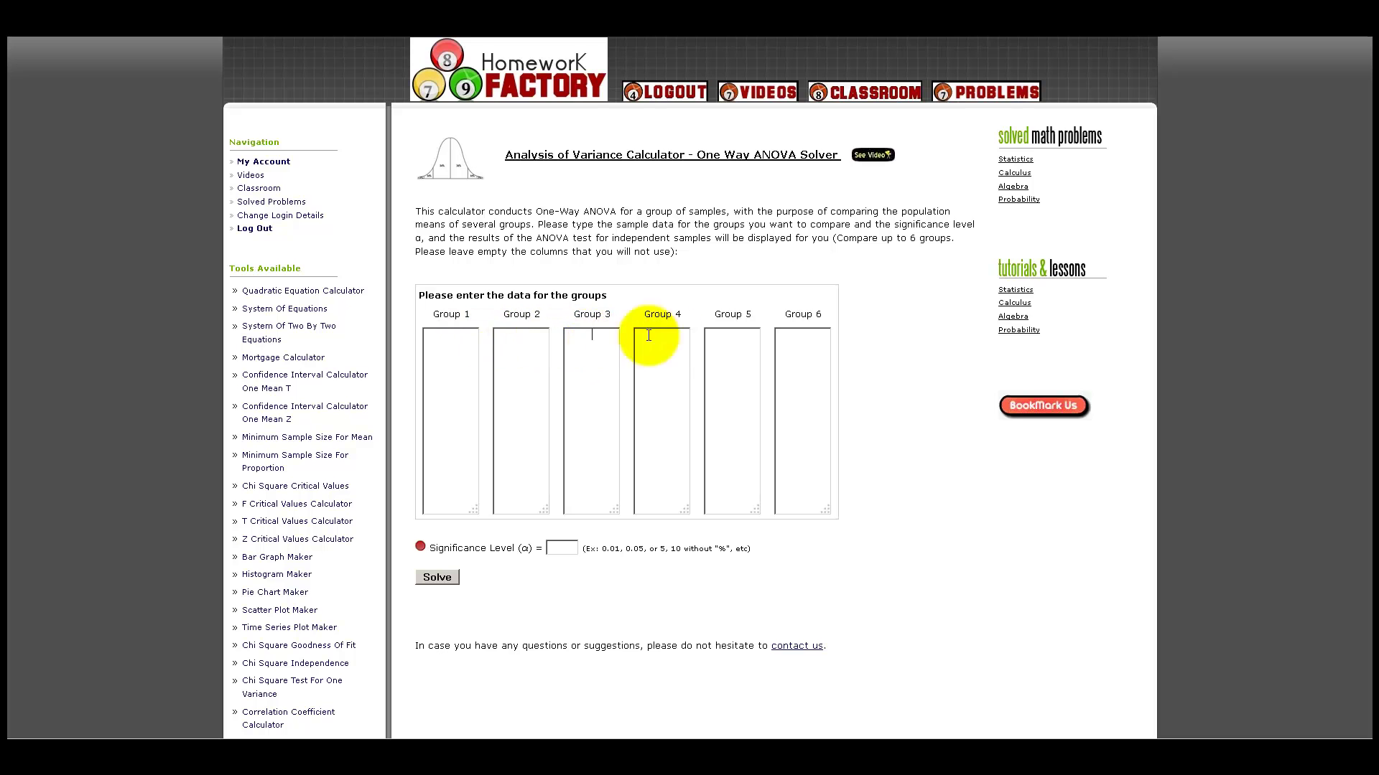
click(451, 338)
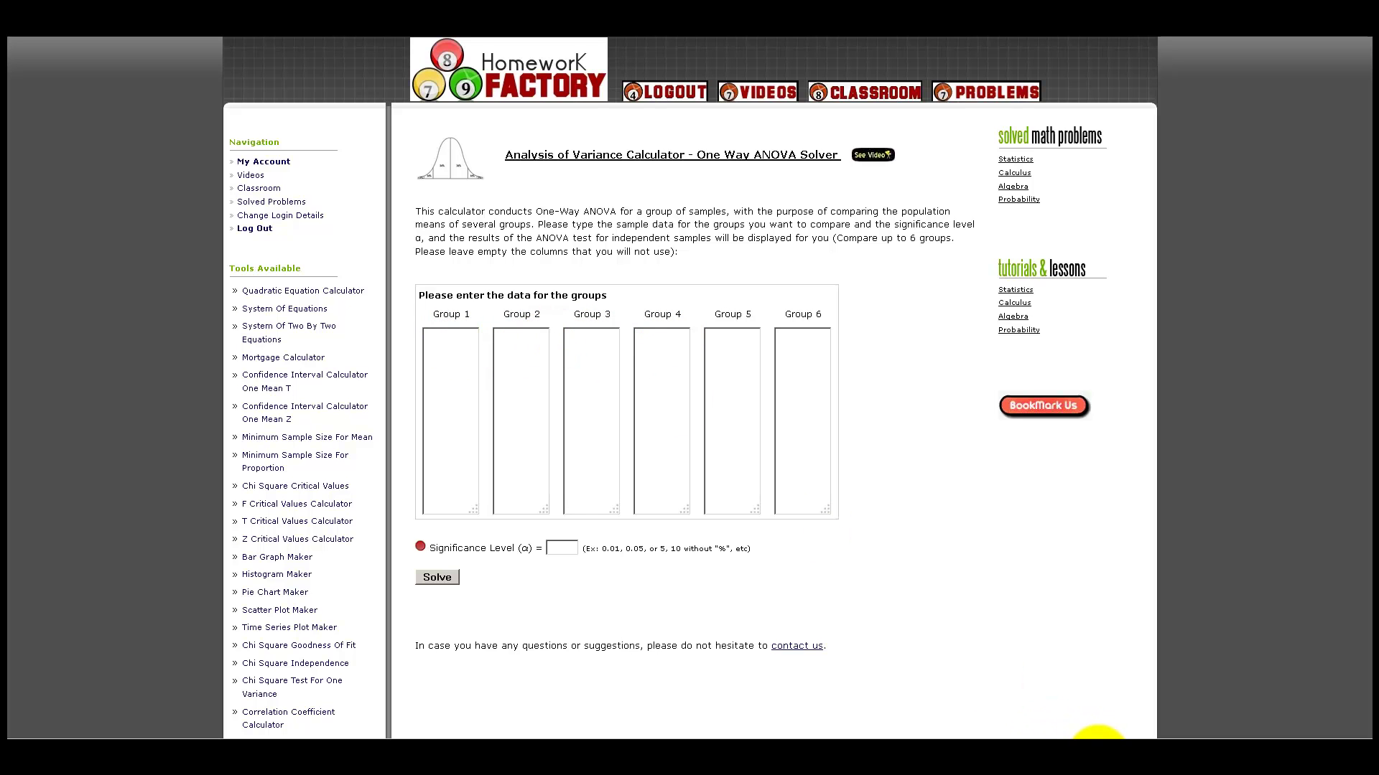
Switch to ANOVA.docx in Word, review the exam score problem, and move its window down to uncover the calculator's group columns.
click(1099, 744)
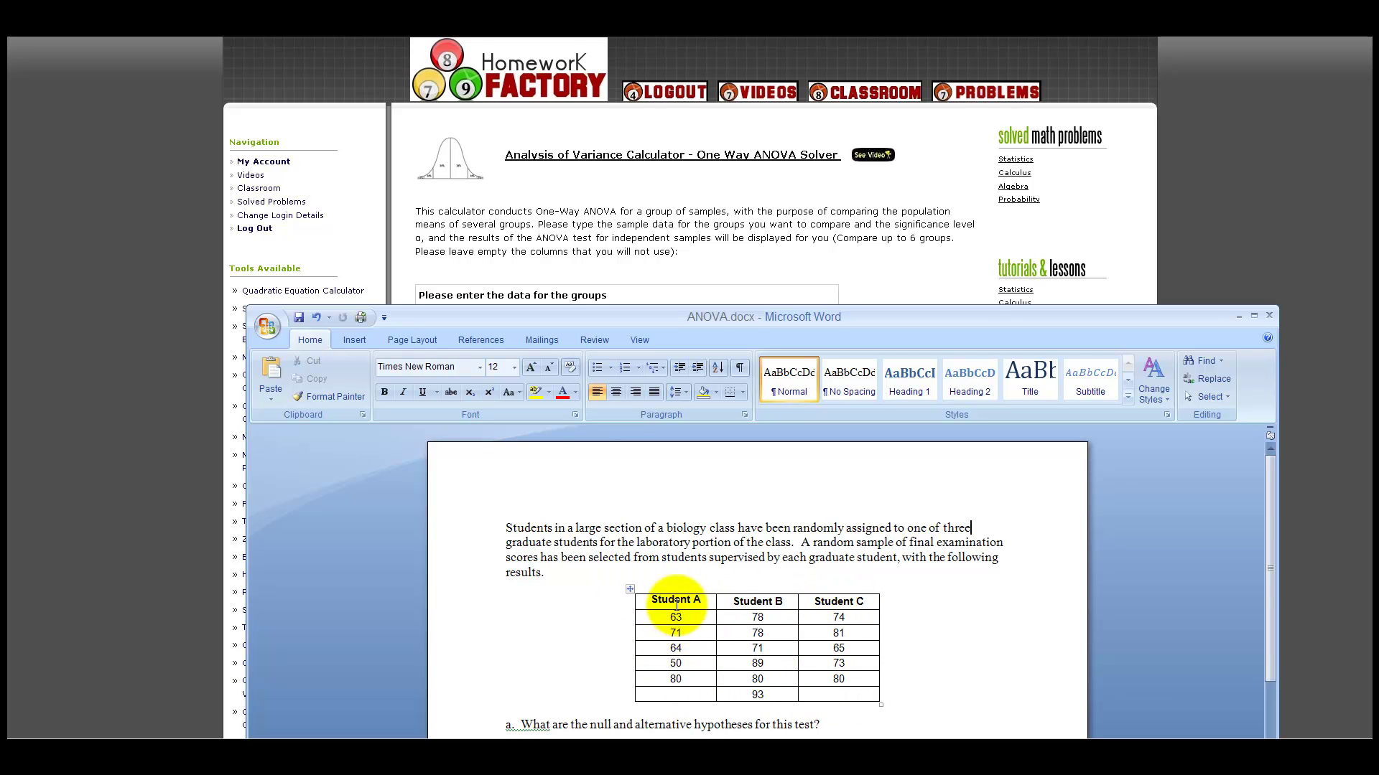
click(979, 616)
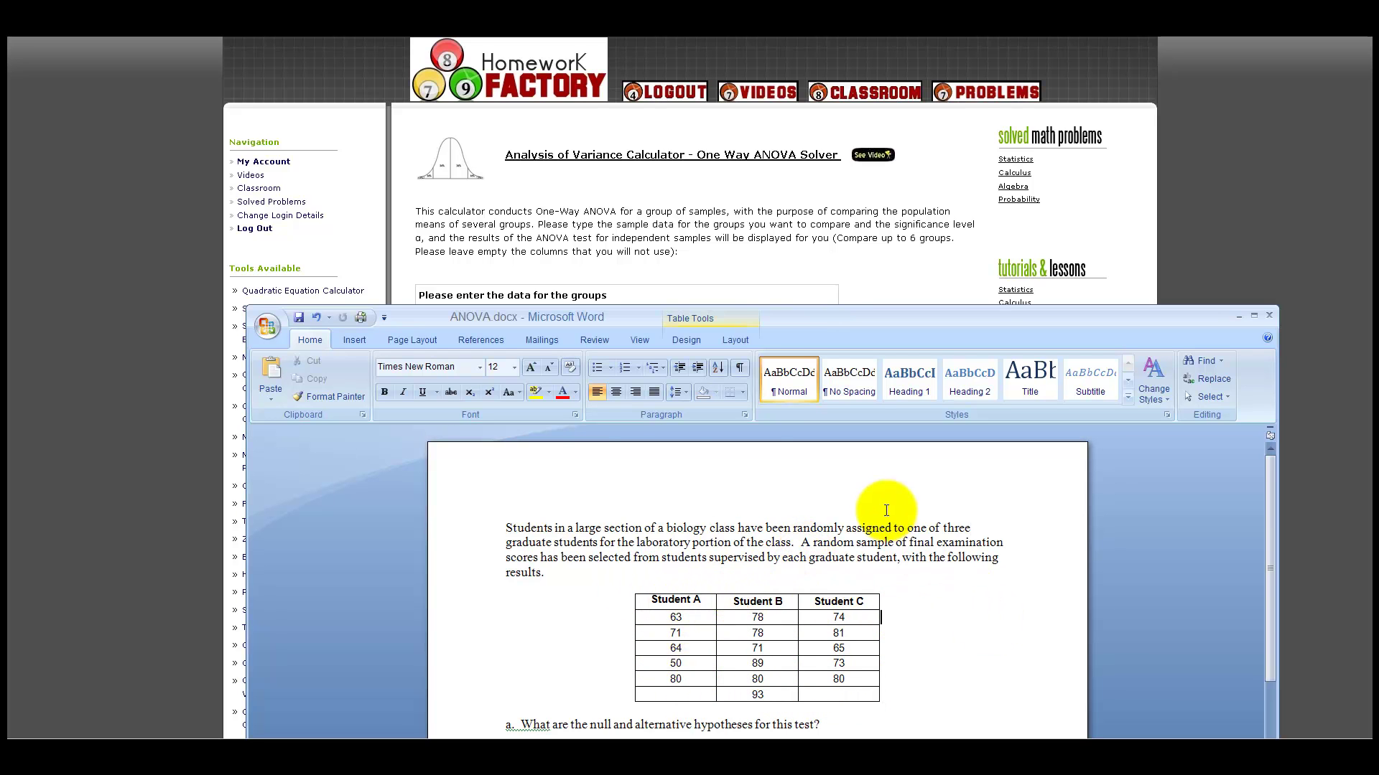
scroll(884, 510, down, 3)
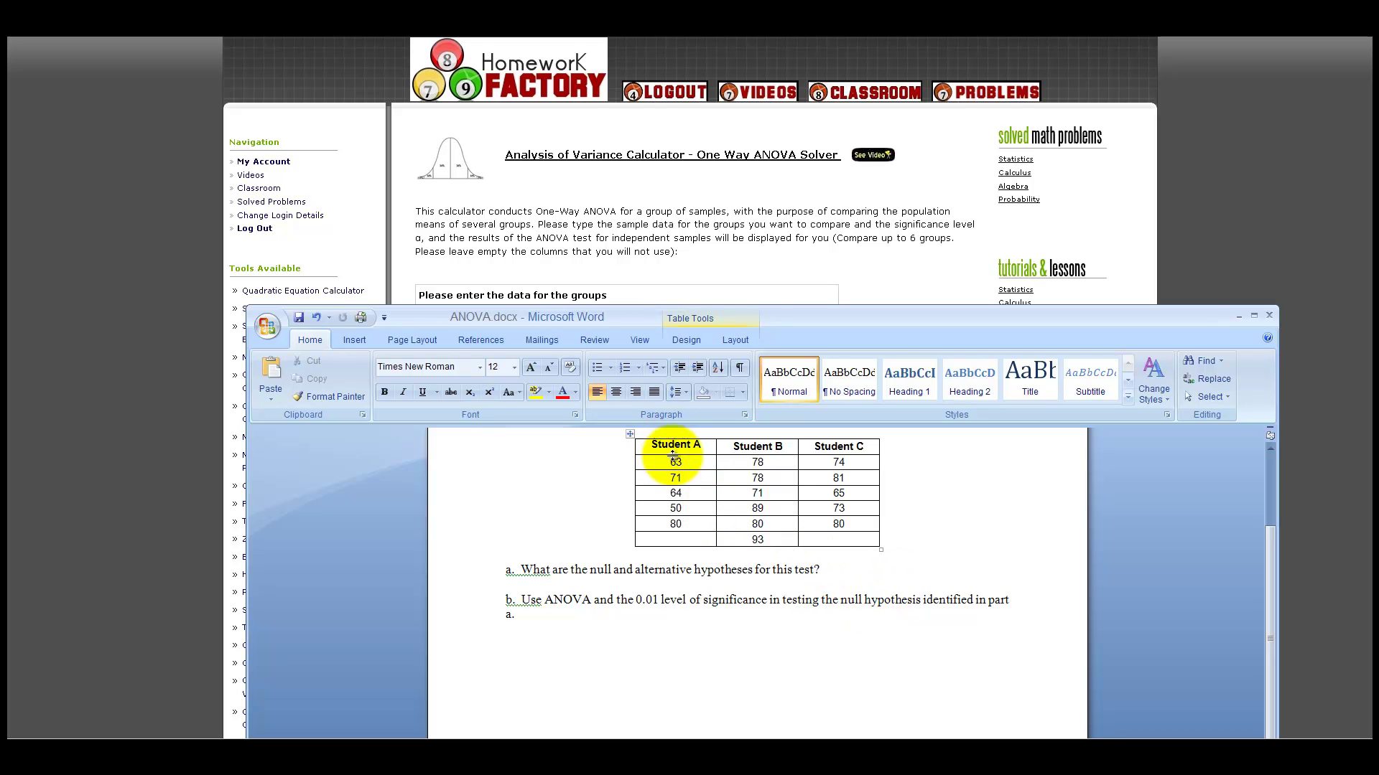
scroll(736, 488, up, 2)
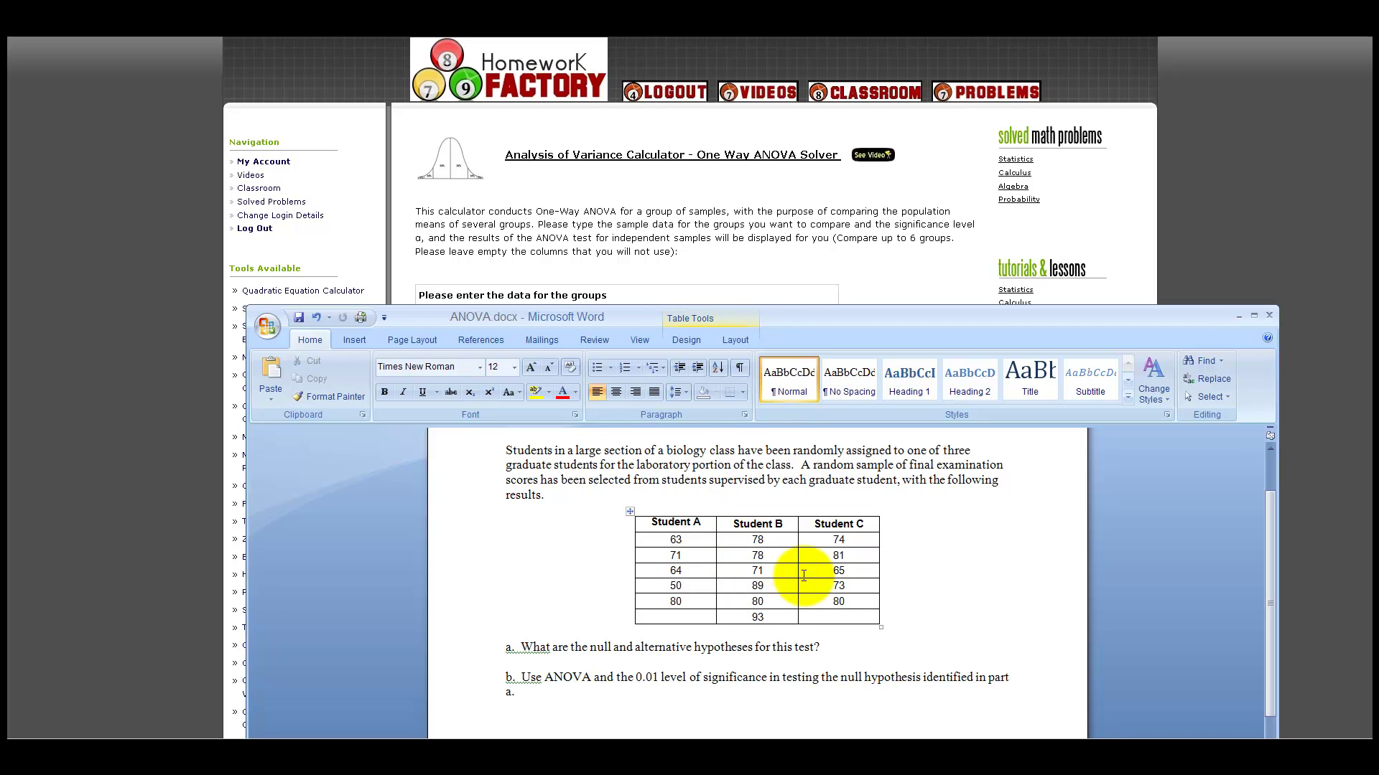
drag(773, 320, 765, 453)
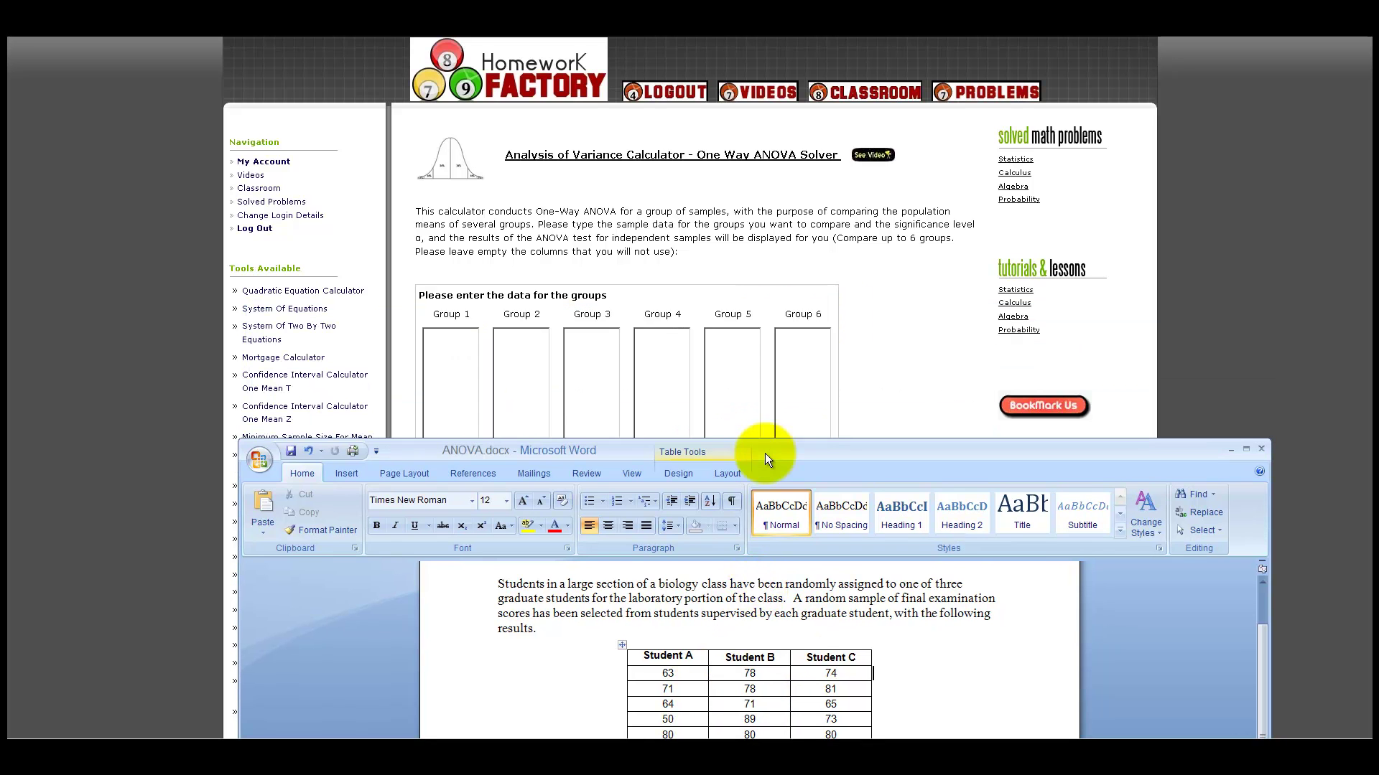
scroll(725, 589, down, 1)
click(657, 632)
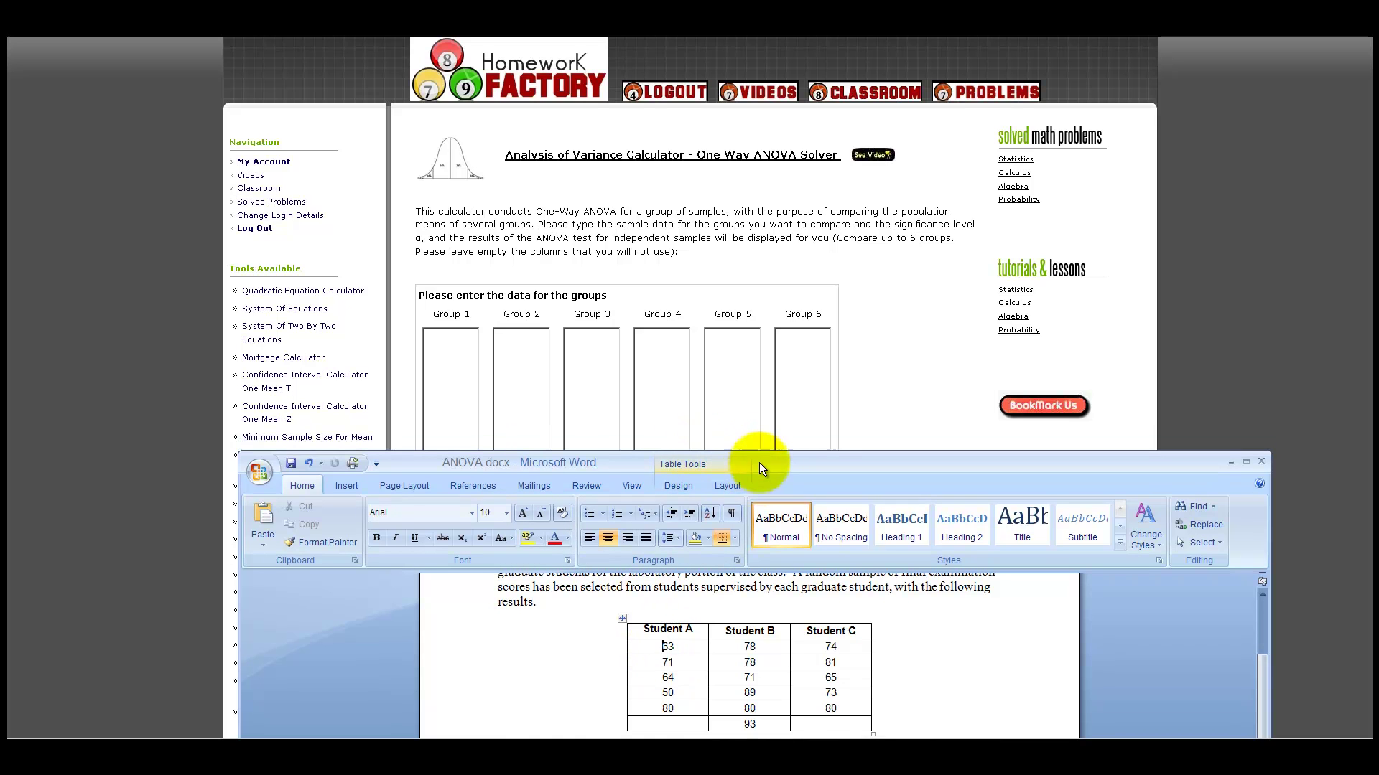
click(454, 338)
text(6)
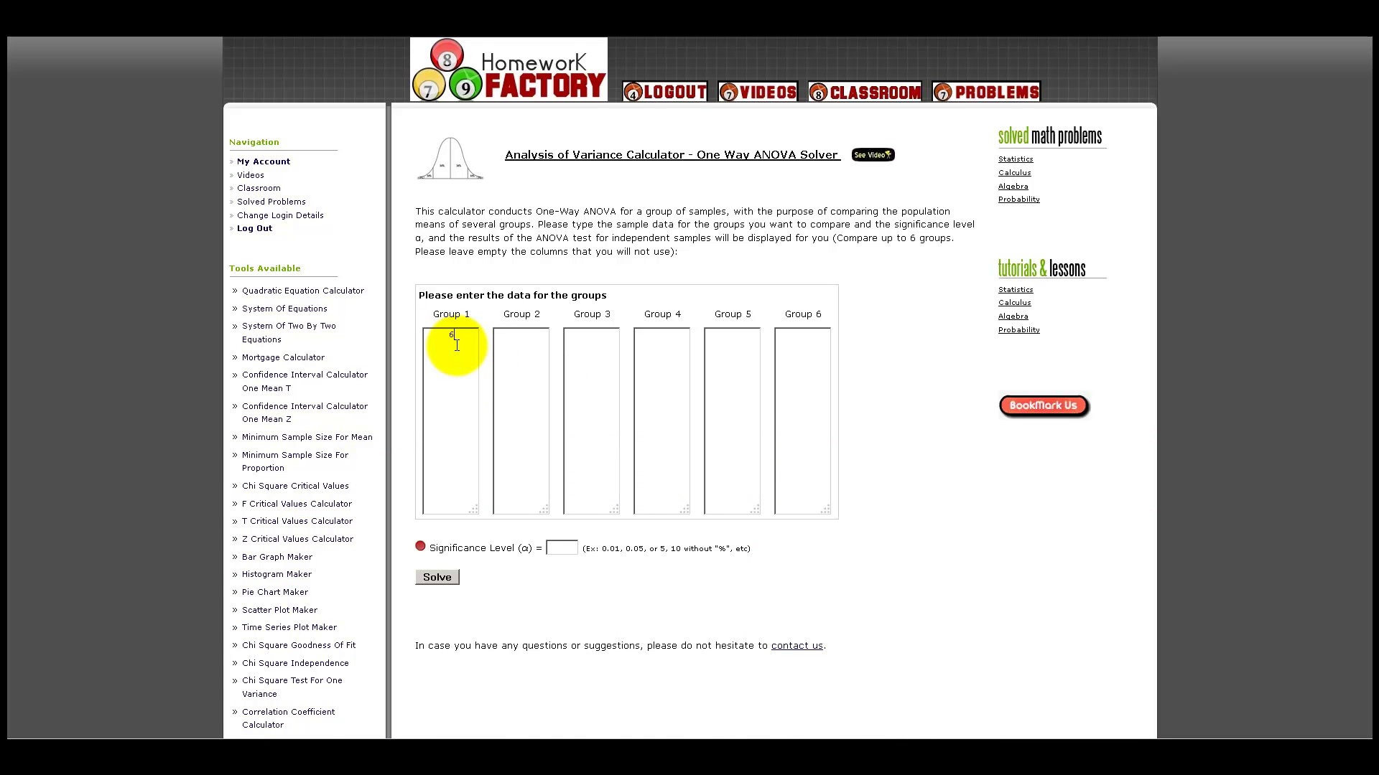
text(4)
key(BackSpace)
text(3)
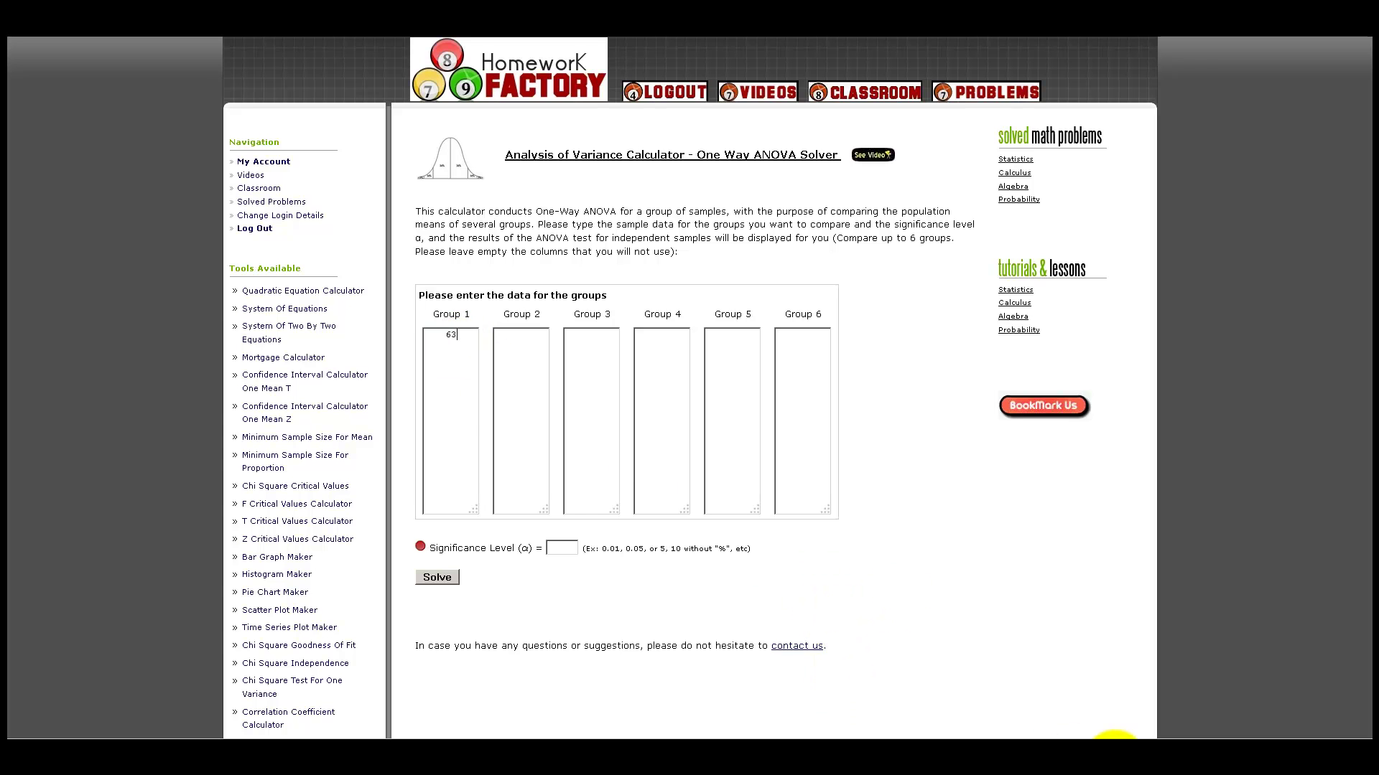
click(1014, 750)
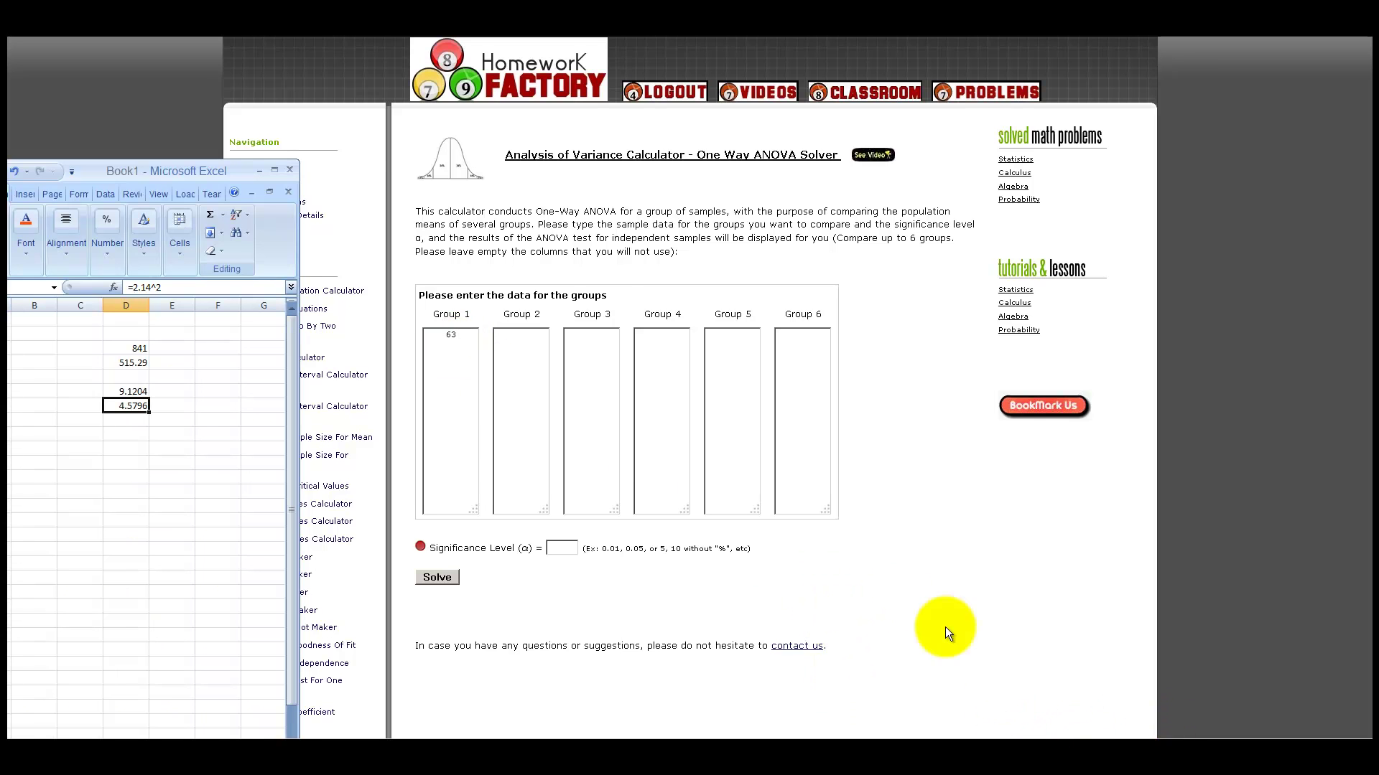
click(257, 171)
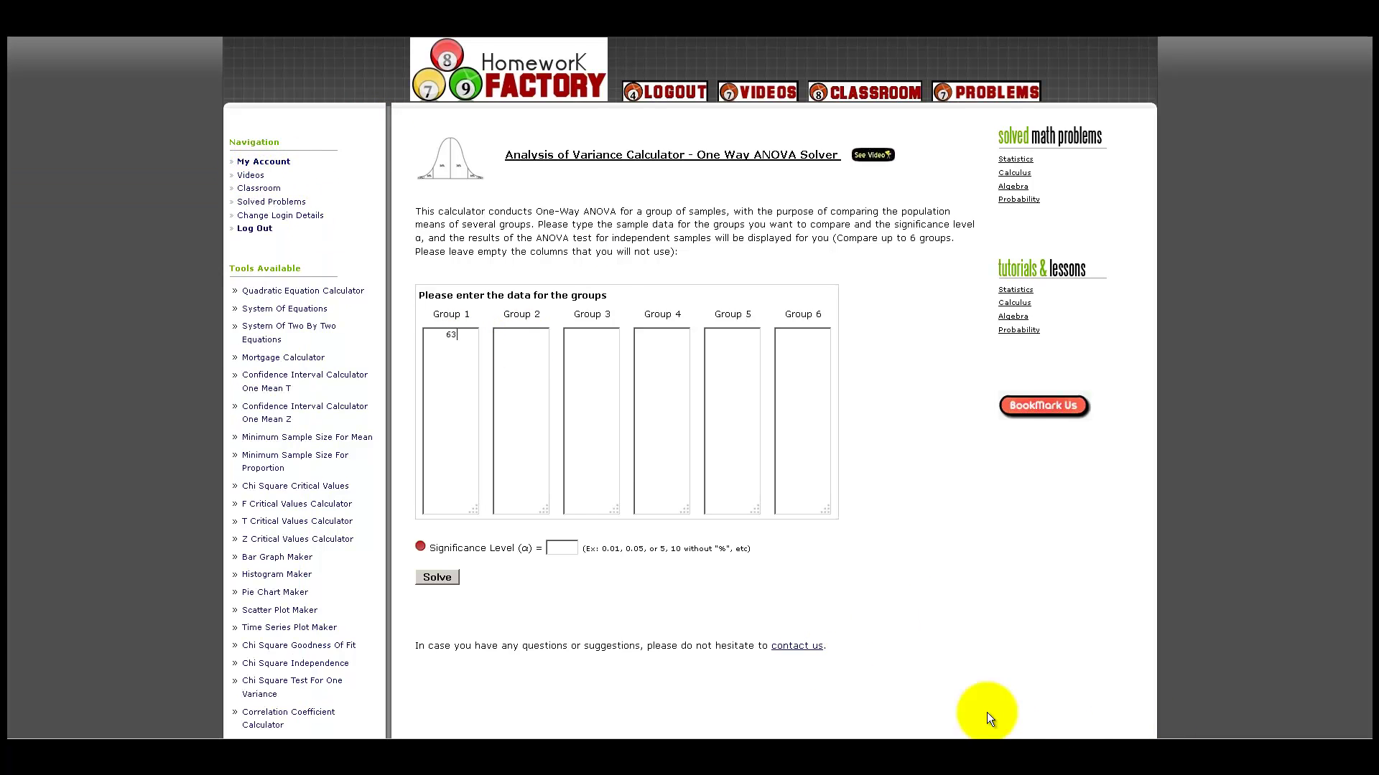
Copy the Student A scores 63, 71, 64, 50 and 80 from the Word table into Group 1, replacing its contents.
click(1077, 750)
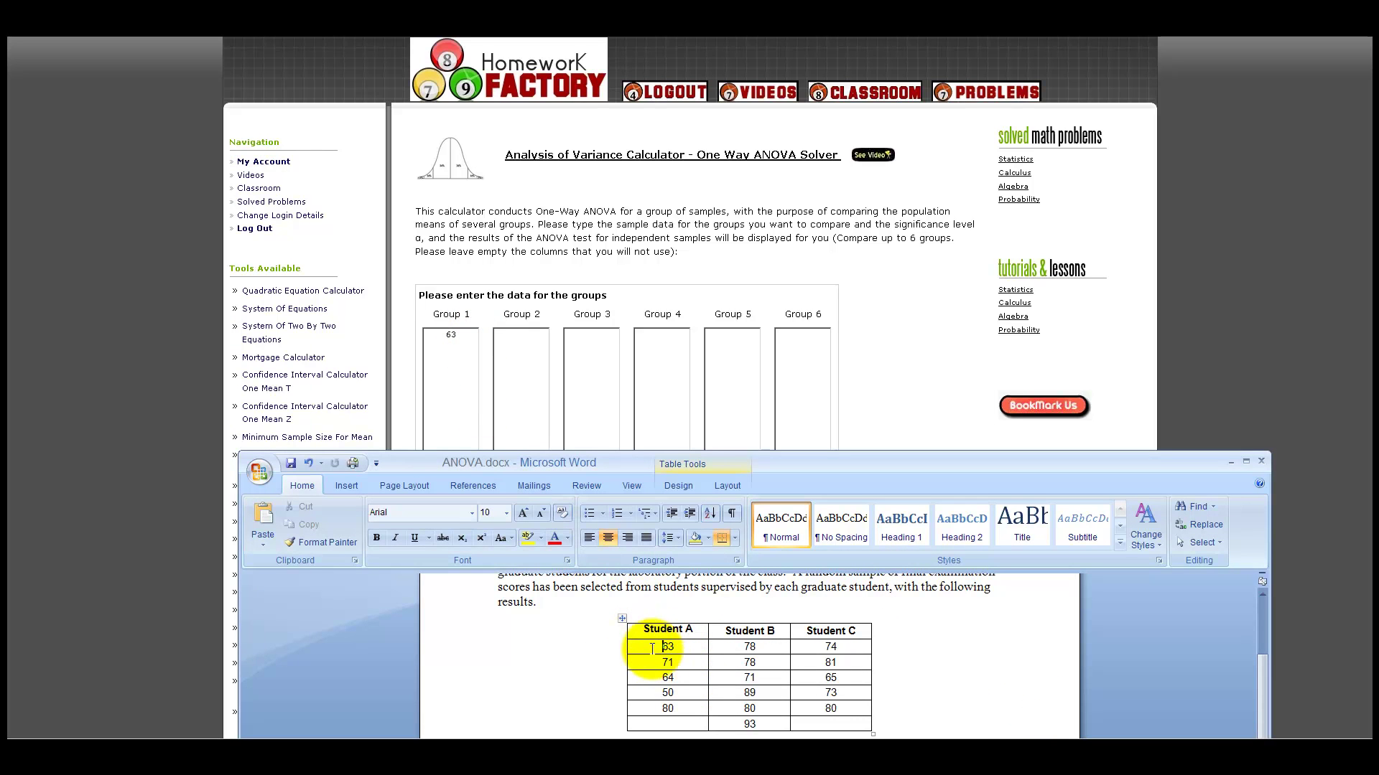
drag(665, 648, 674, 708)
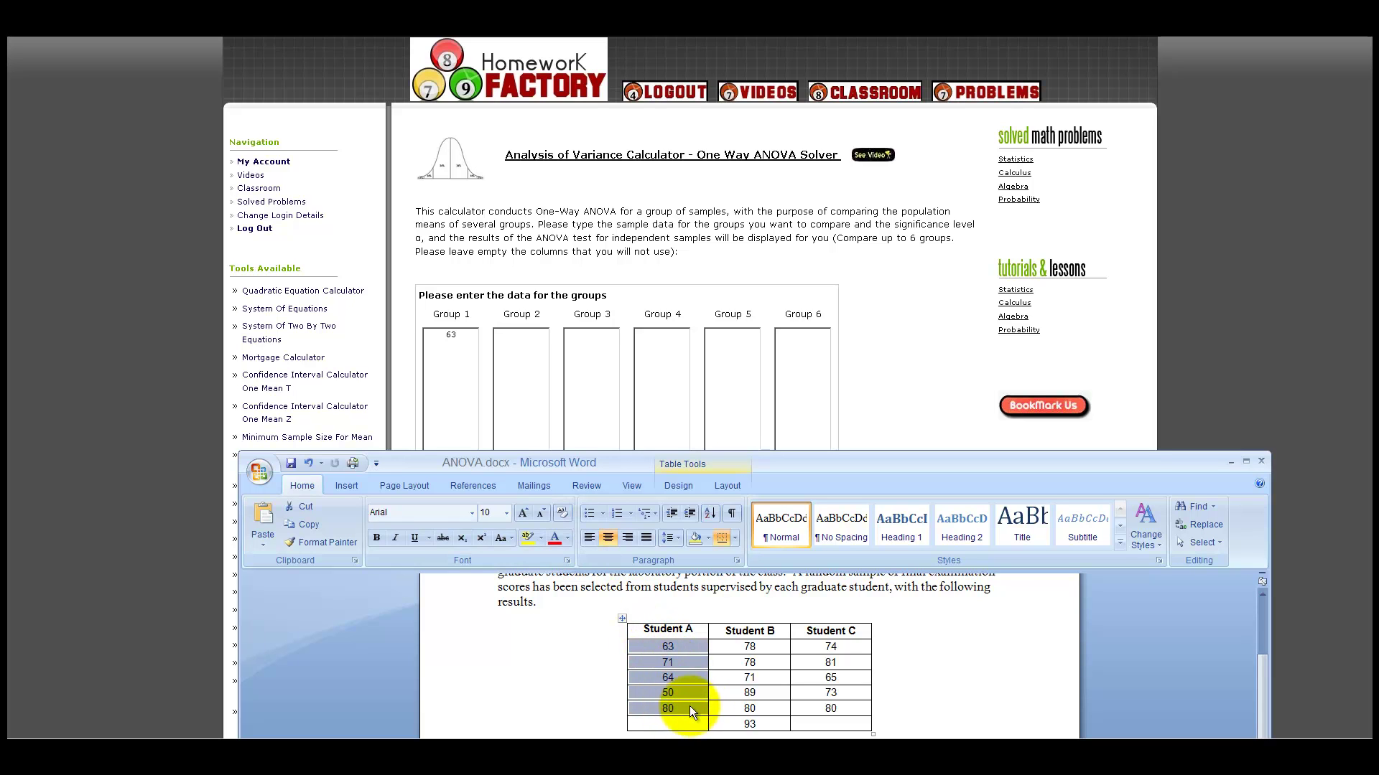
key(ctrl+c)
double_click(456, 338)
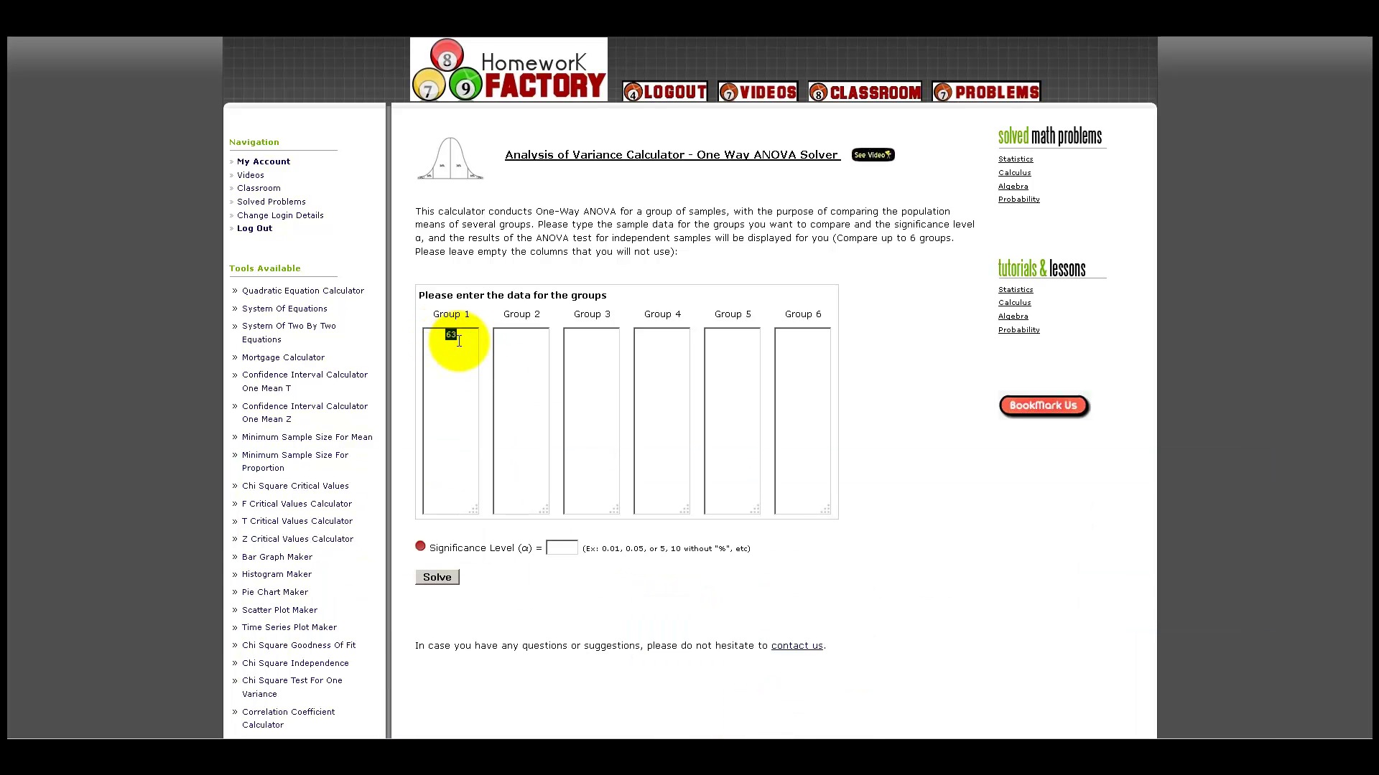
key(ctrl+v)
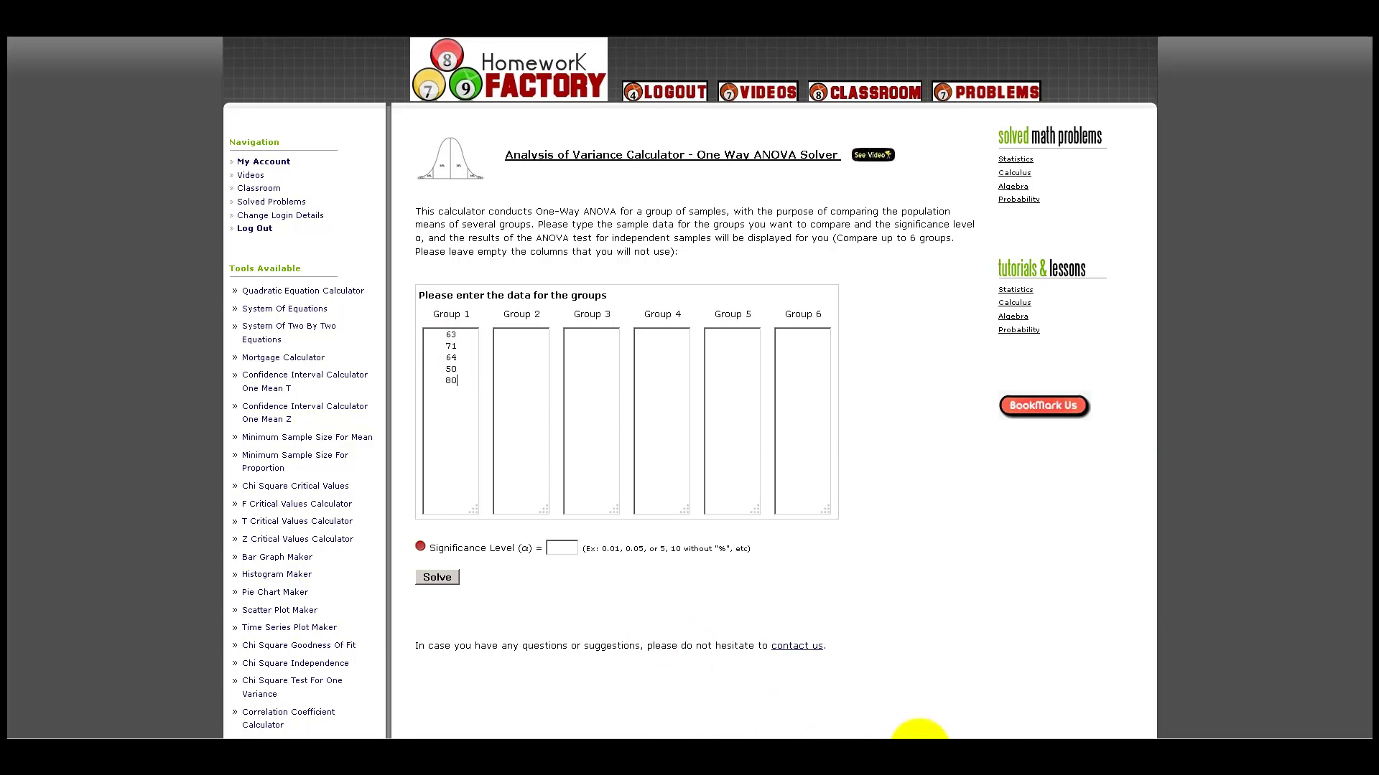
Copy the Student B scores 78, 78, 71, 89, 80 and 93 from the Word table into Group 2.
click(983, 745)
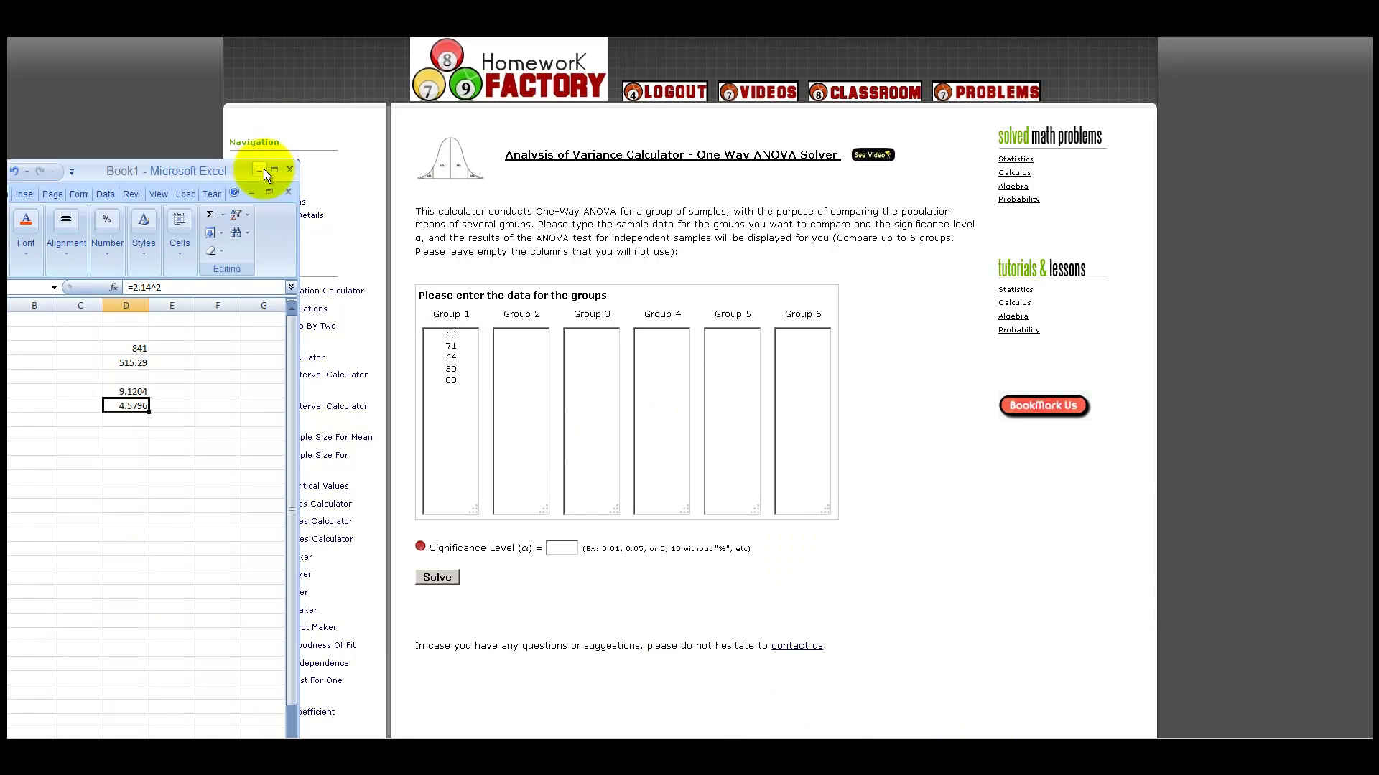
click(262, 171)
click(1094, 743)
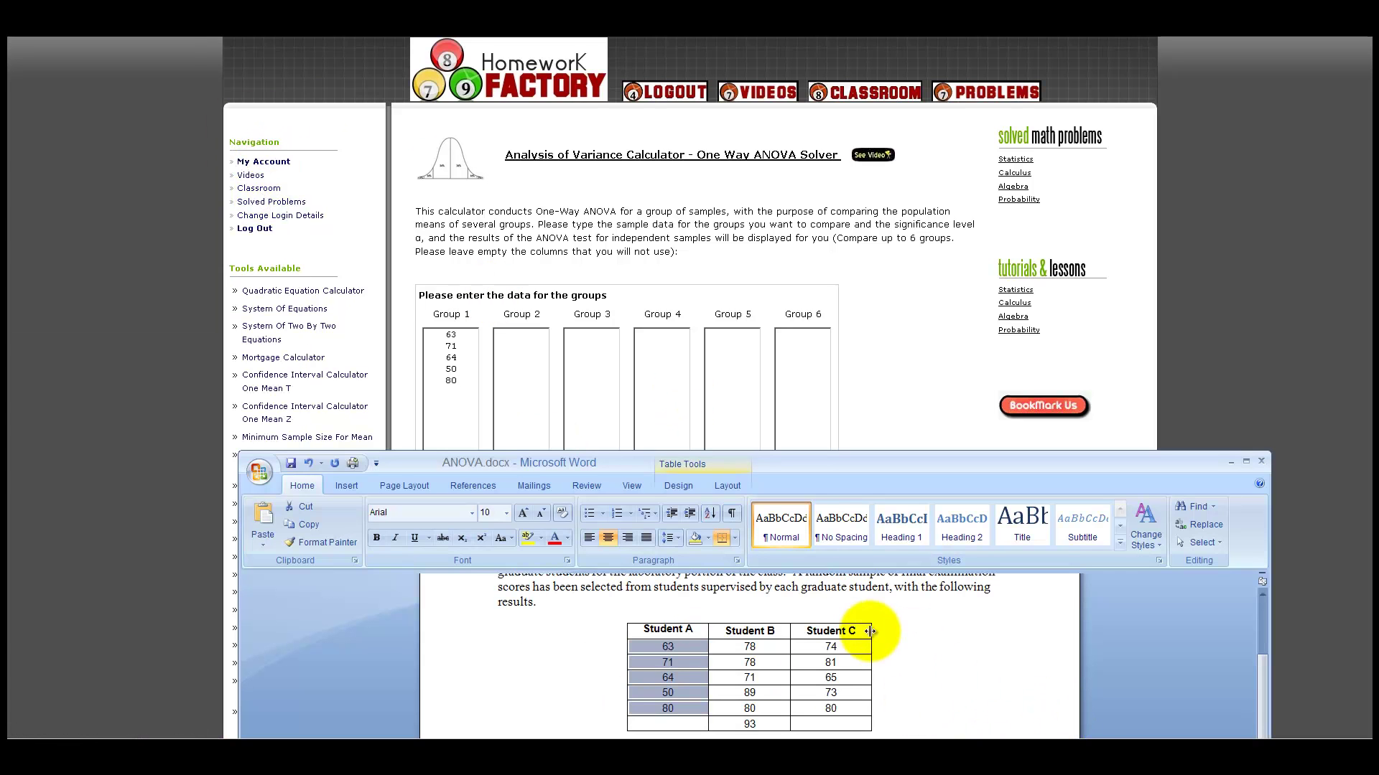
drag(747, 648, 763, 726)
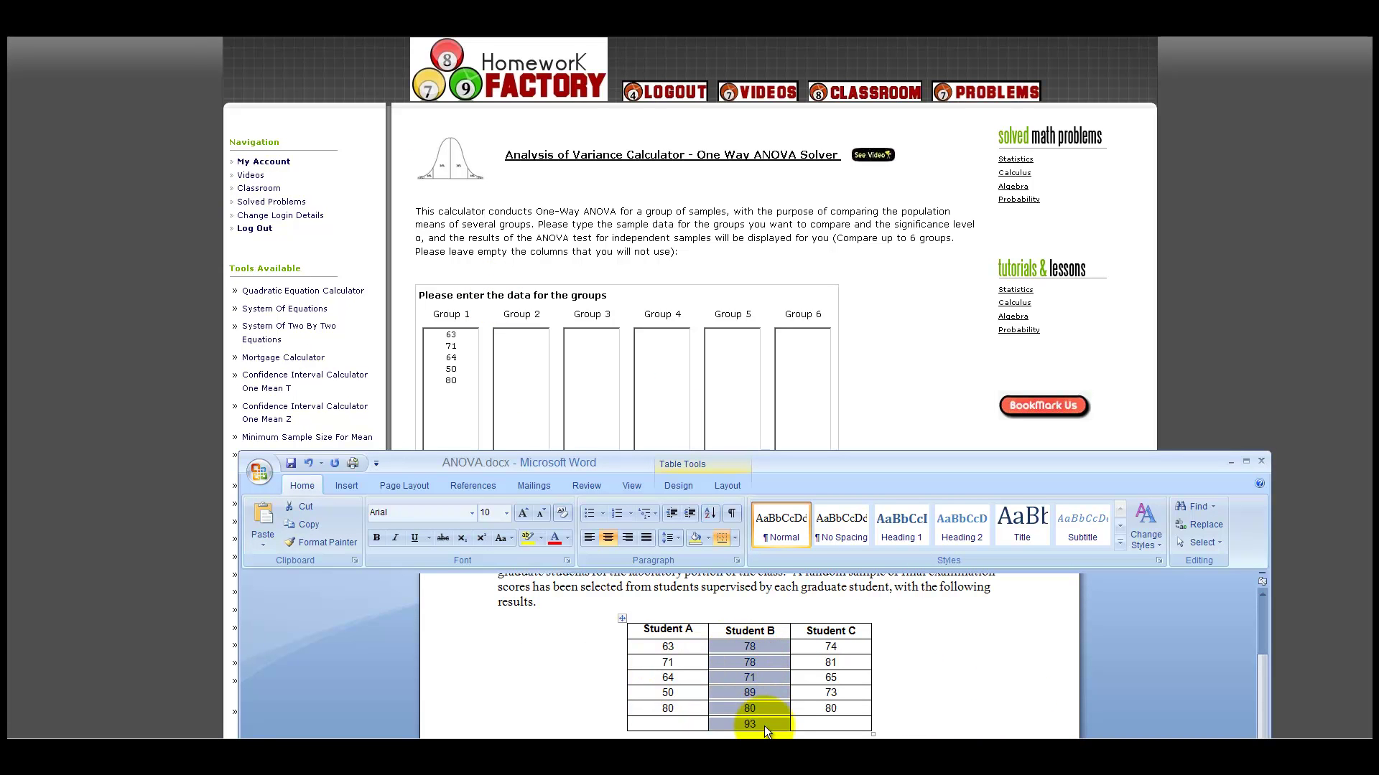
click(520, 335)
key(ctrl+v)
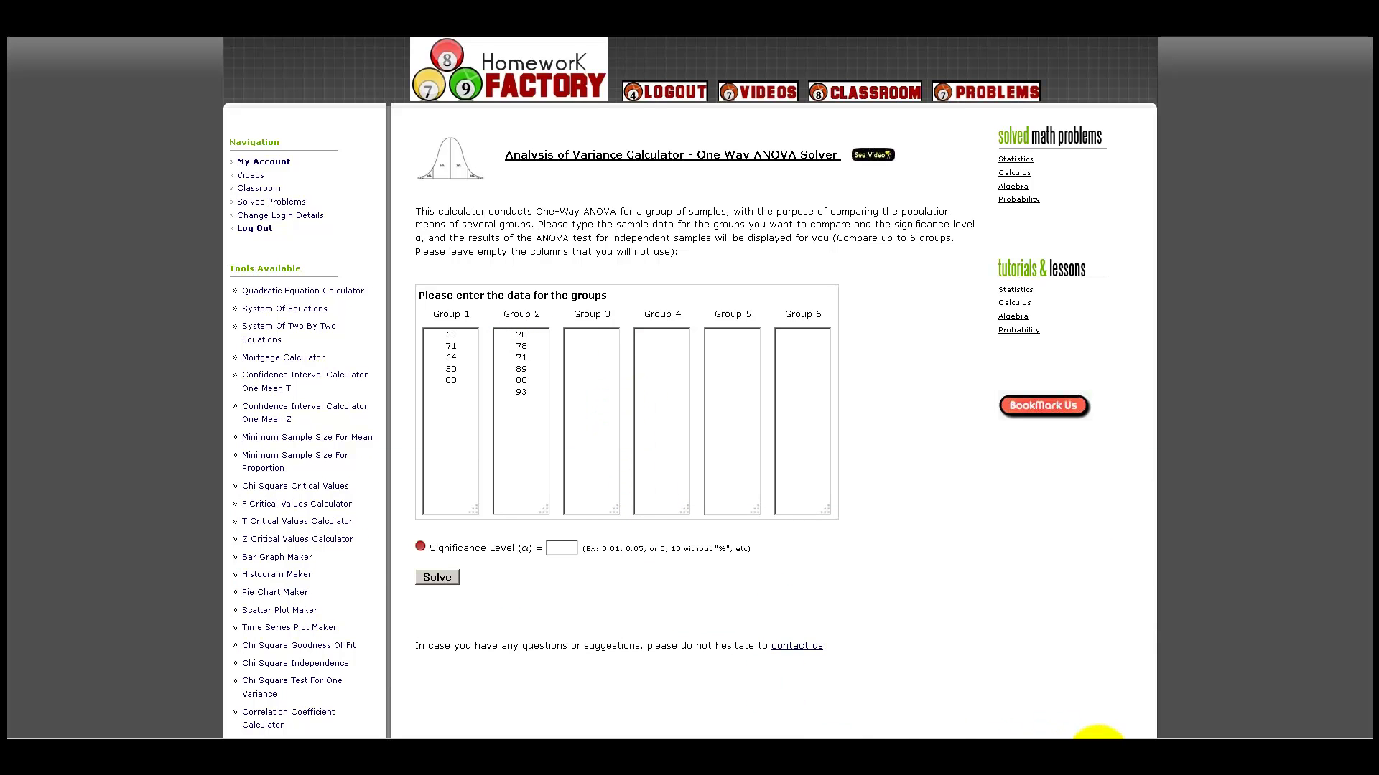
Copy the Student C scores 74, 81, 65, 73 and 80 from the Word table into Group 3.
click(1099, 736)
drag(831, 645, 842, 711)
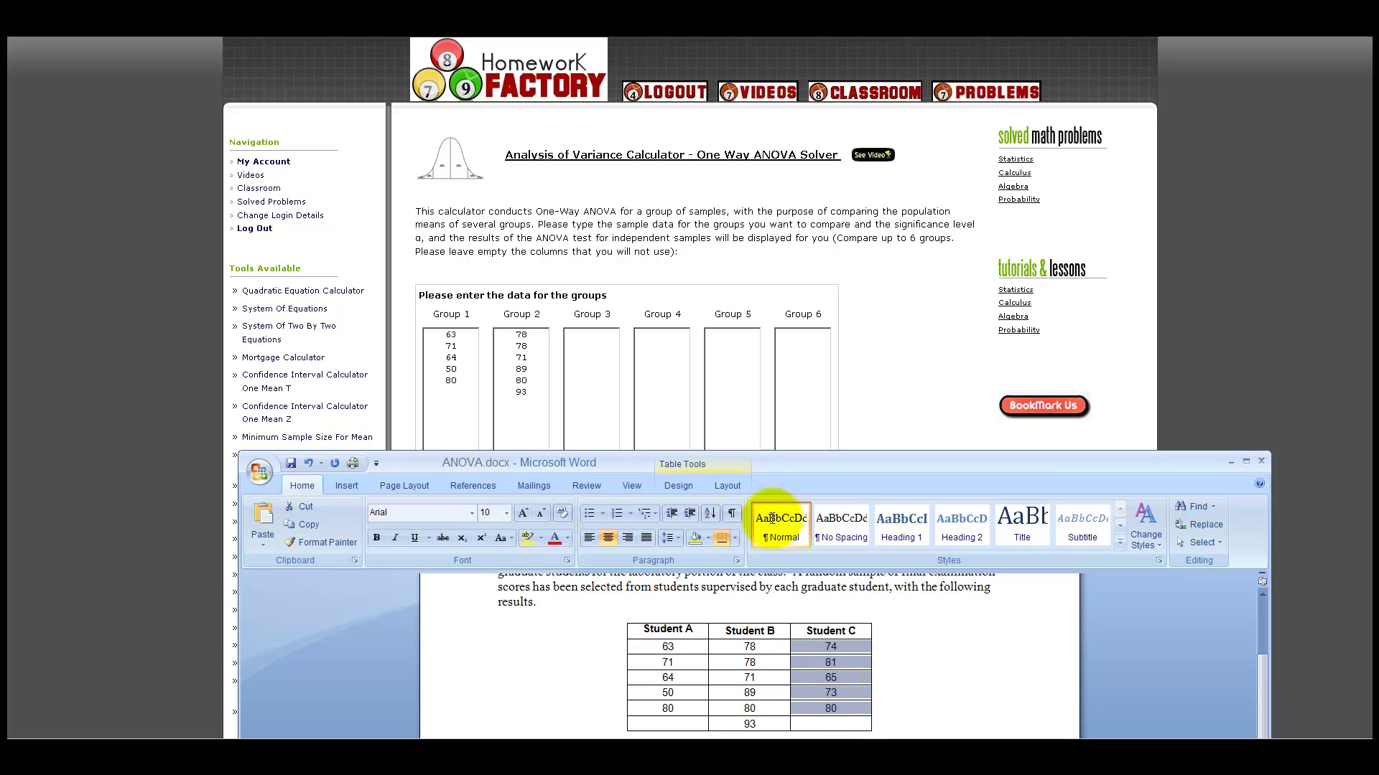
click(598, 348)
key(ctrl+v)
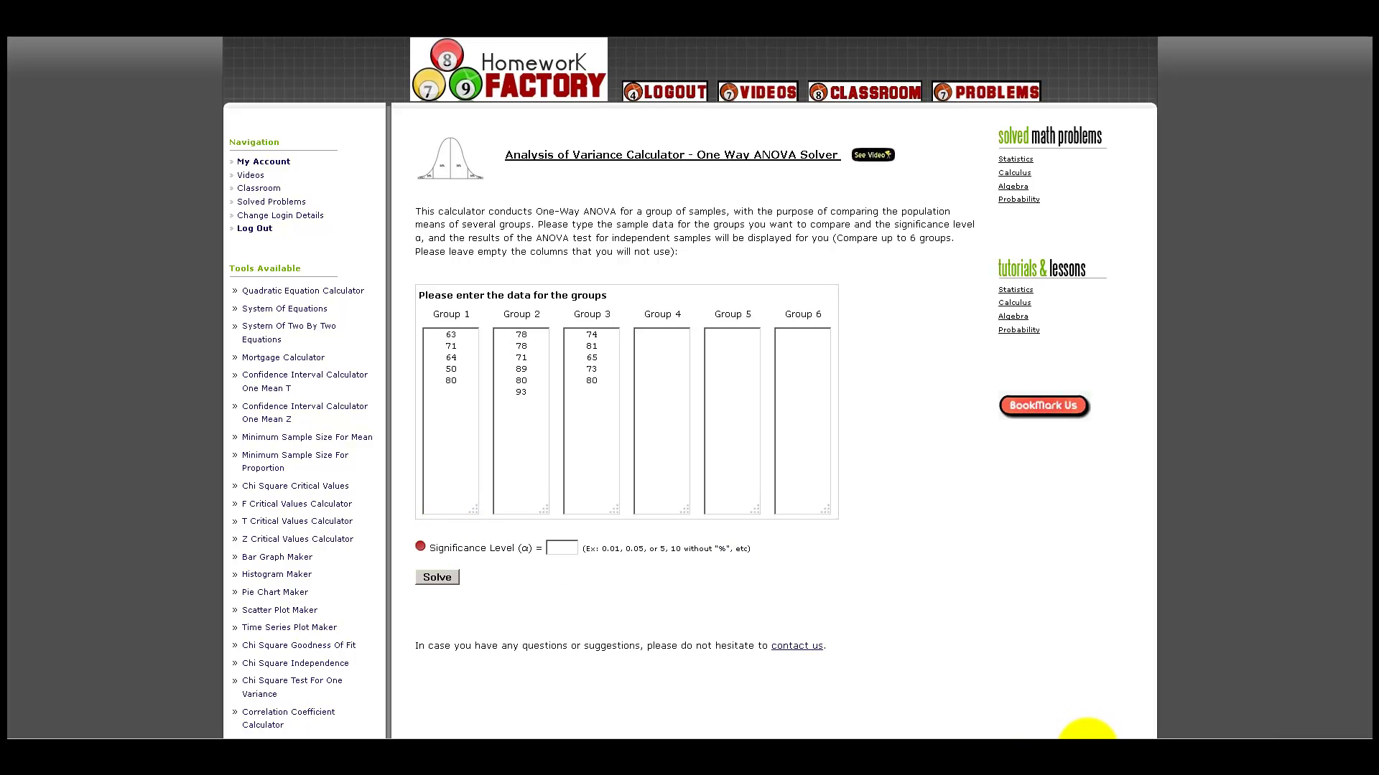
Check part b of the Word problem, set the calculator's significance level to 0.01, and solve the ANOVA.
click(1087, 747)
click(1010, 625)
scroll(997, 629, down, 2)
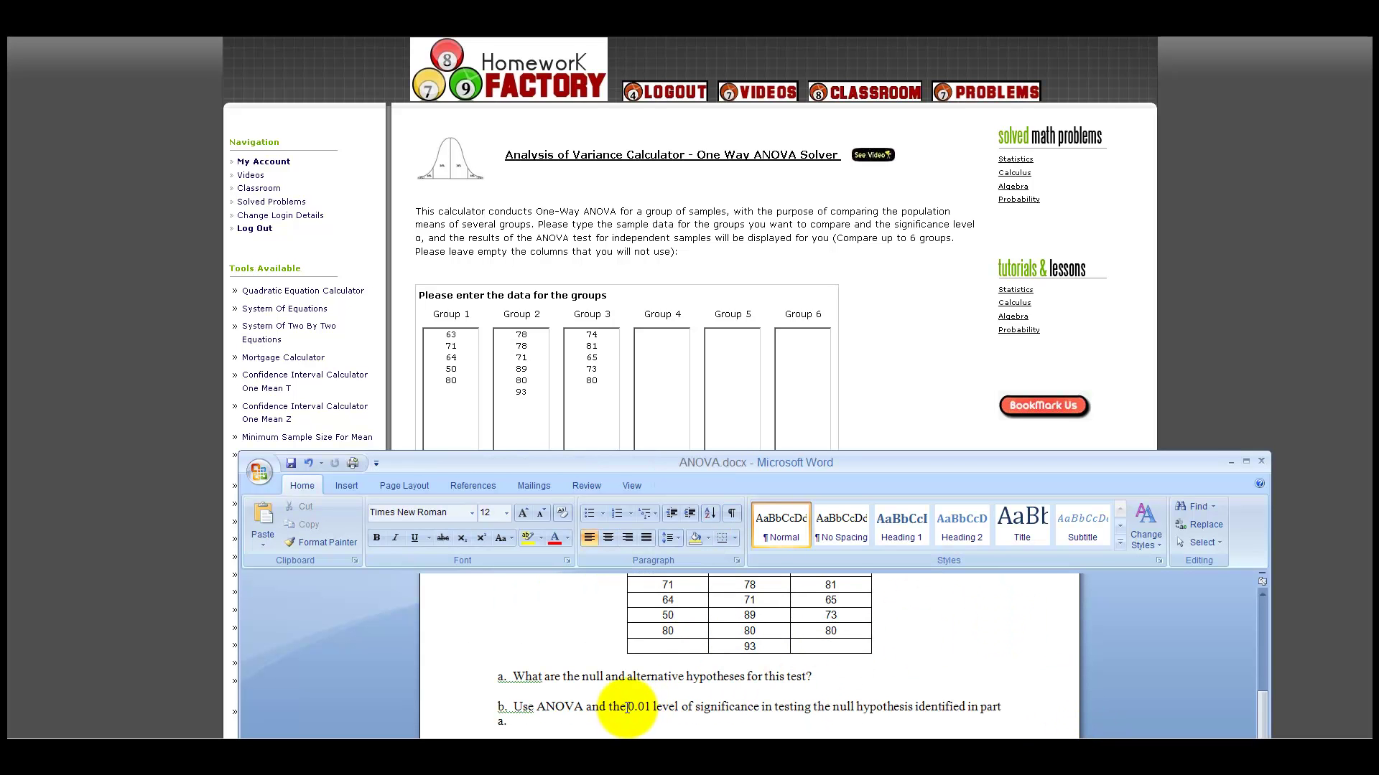
click(923, 386)
click(562, 548)
text(0.0)
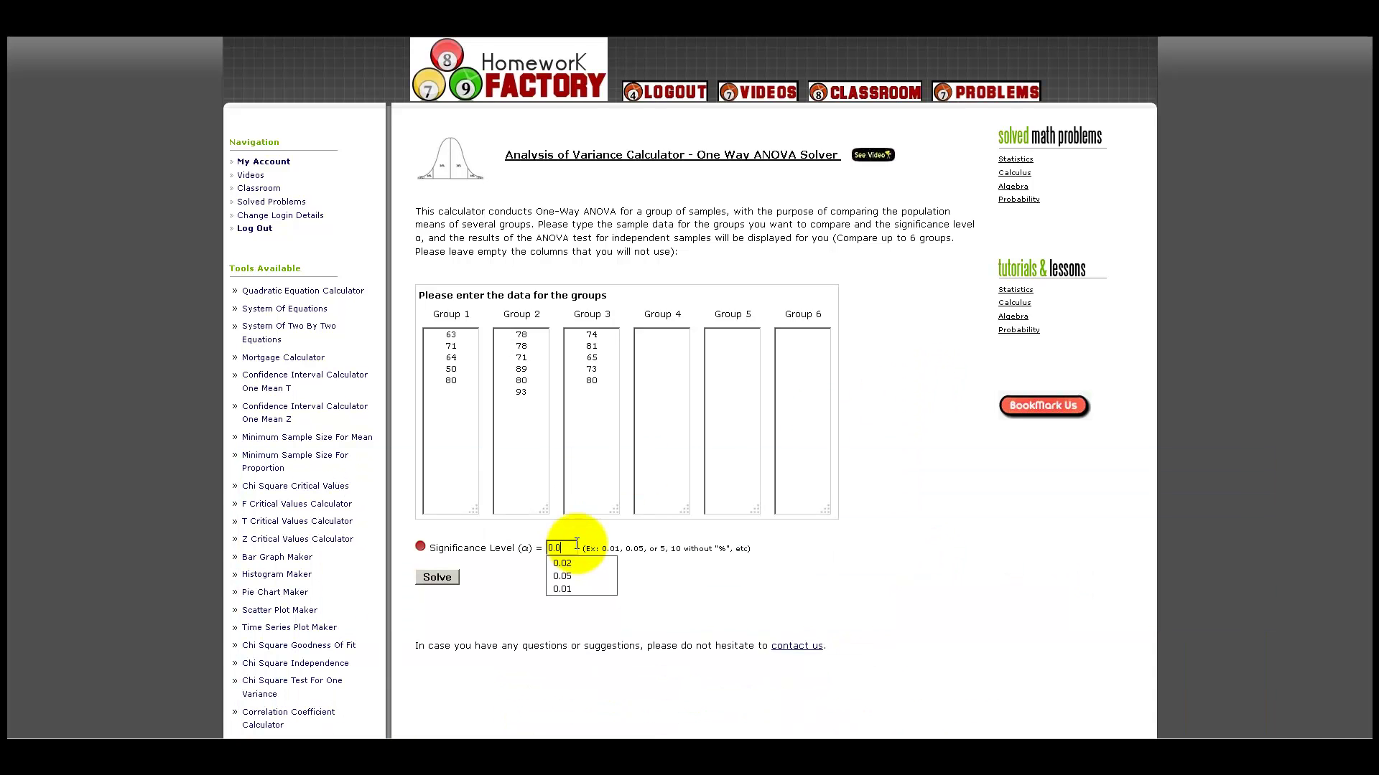
text(1)
click(739, 612)
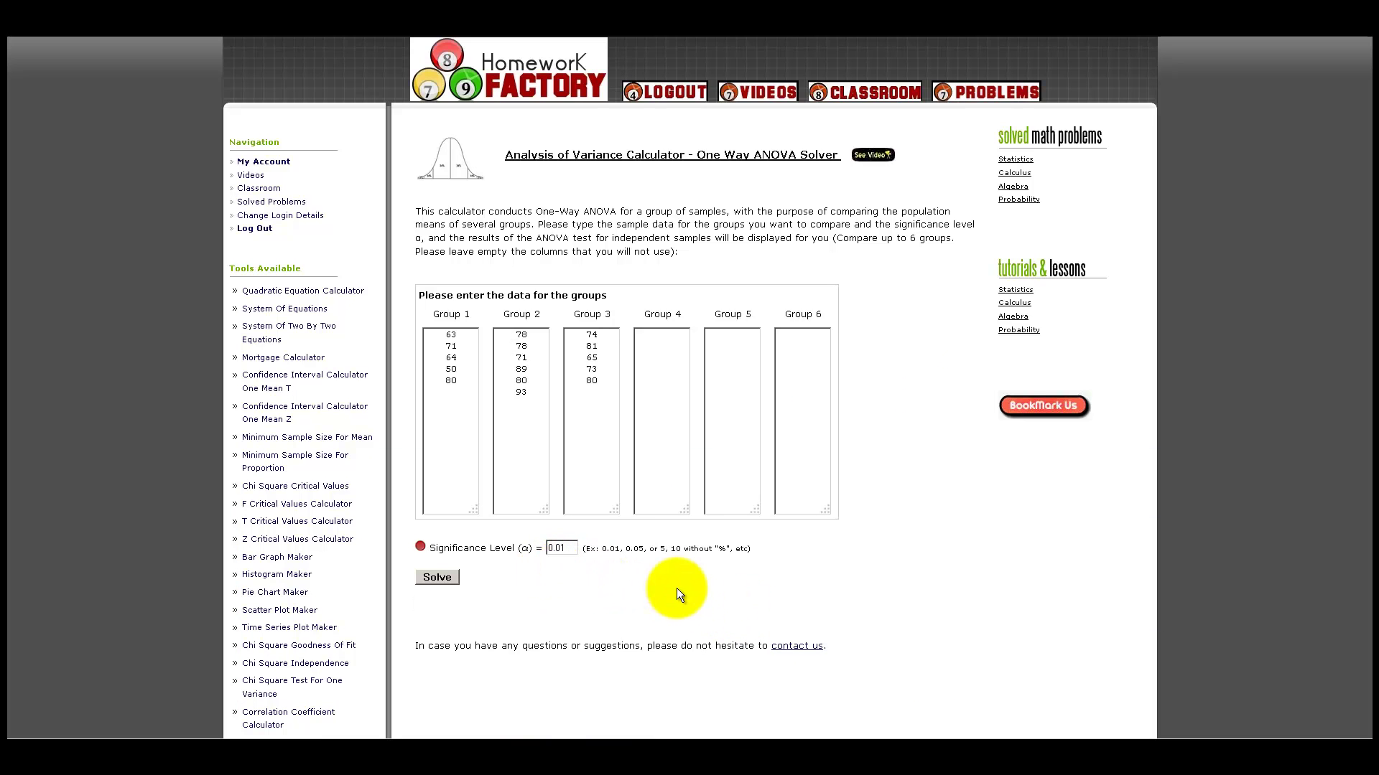
click(443, 580)
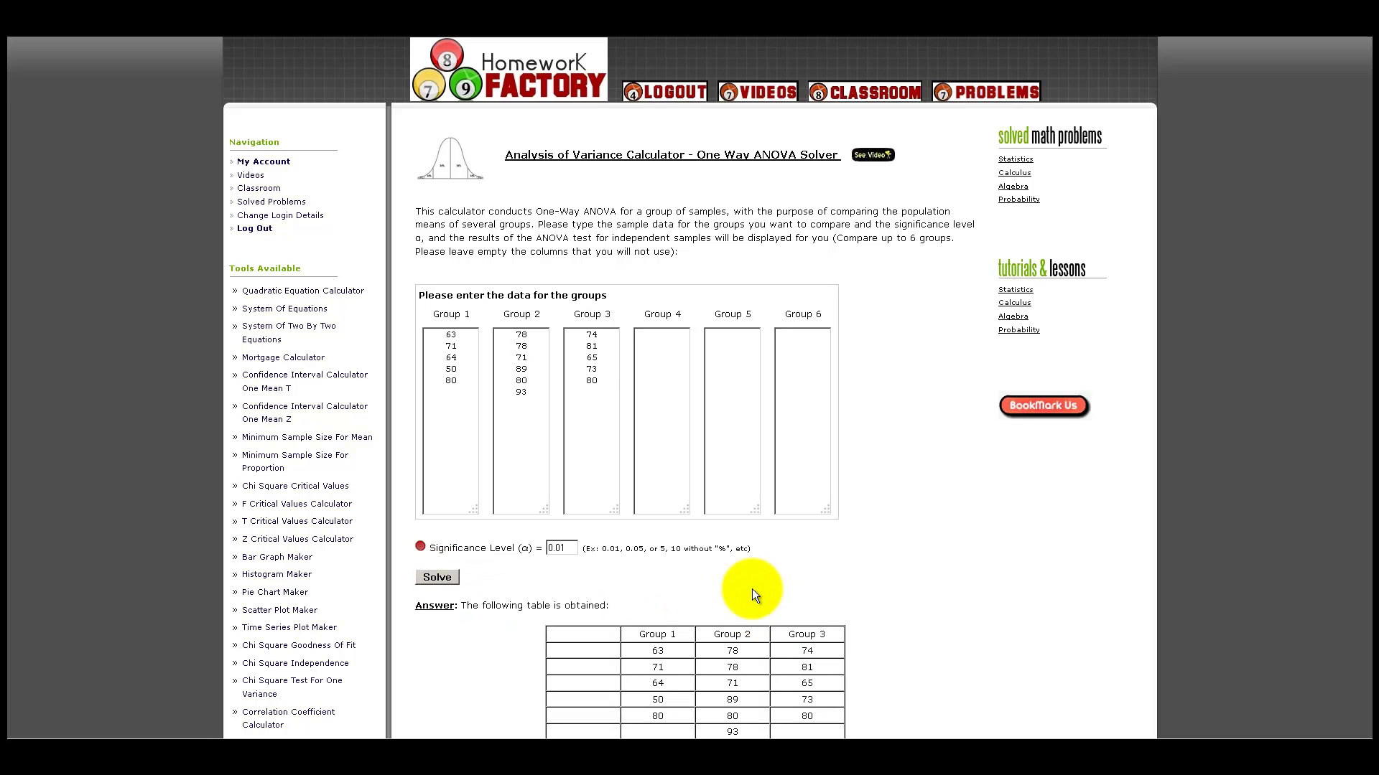
Examine the solution's group statistics table, degrees of freedom and sum of squares calculations.
scroll(861, 498, down, 5)
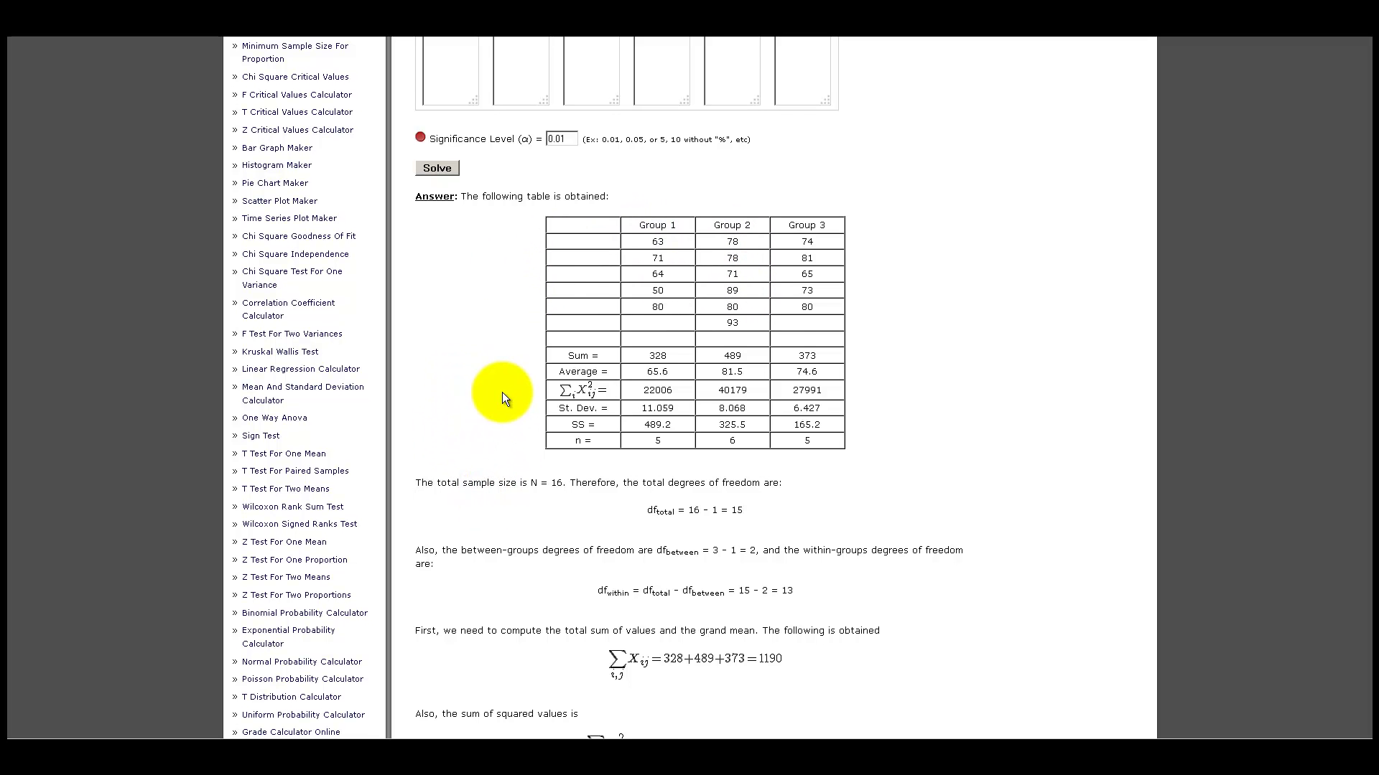
scroll(501, 395, down, 3)
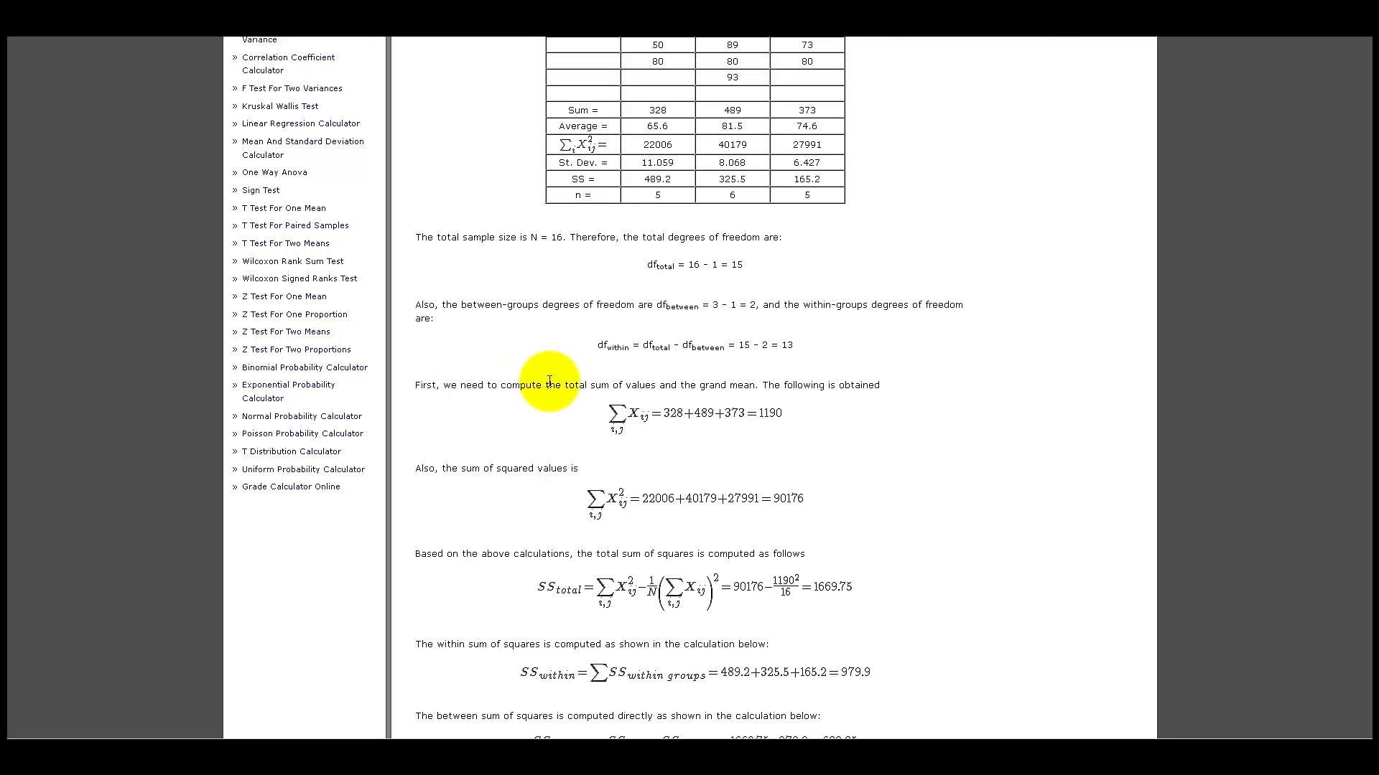
scroll(569, 381, down, 3)
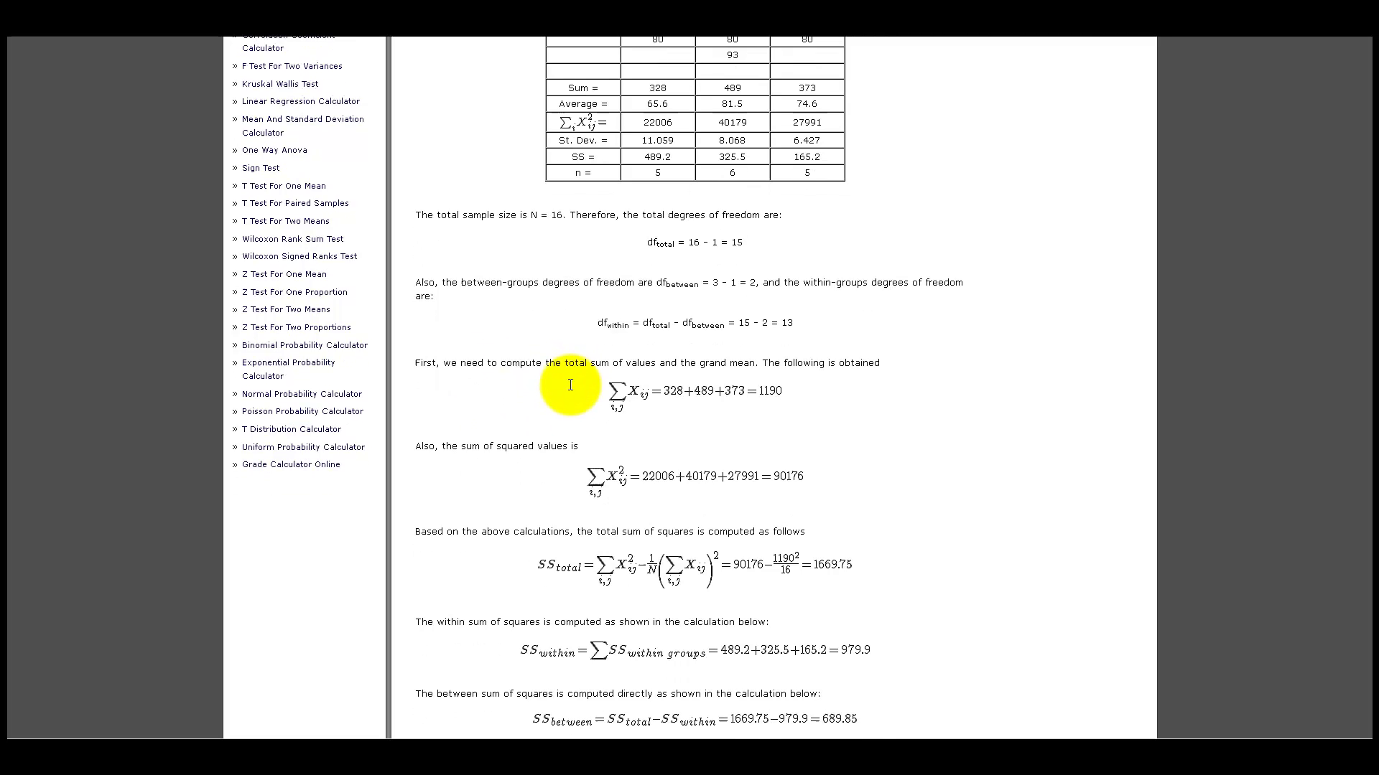